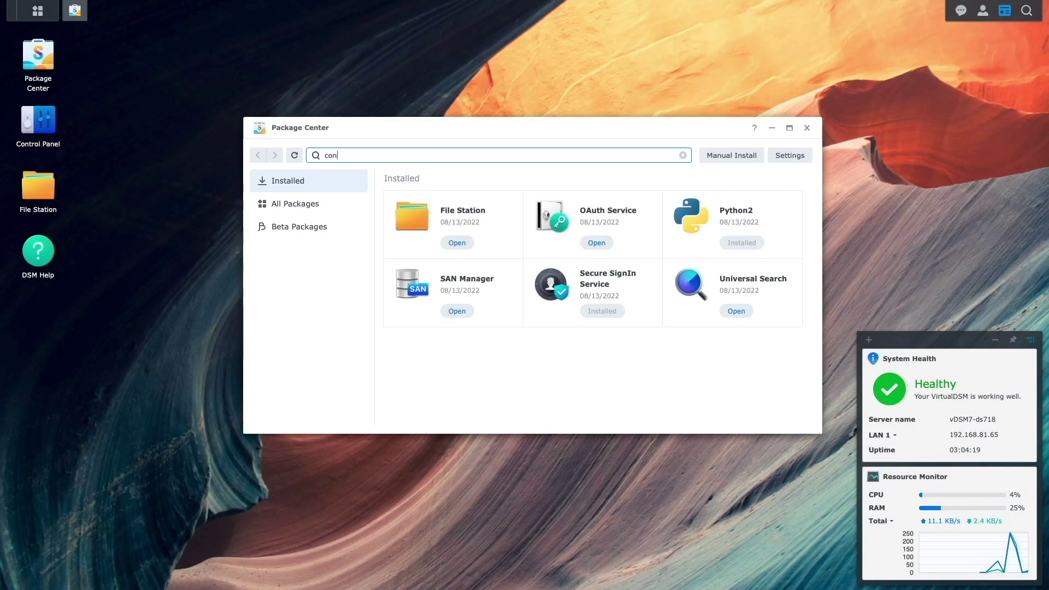
Install the Synology Contacts package and save the Login Portal settings
click(459, 243)
click(607, 392)
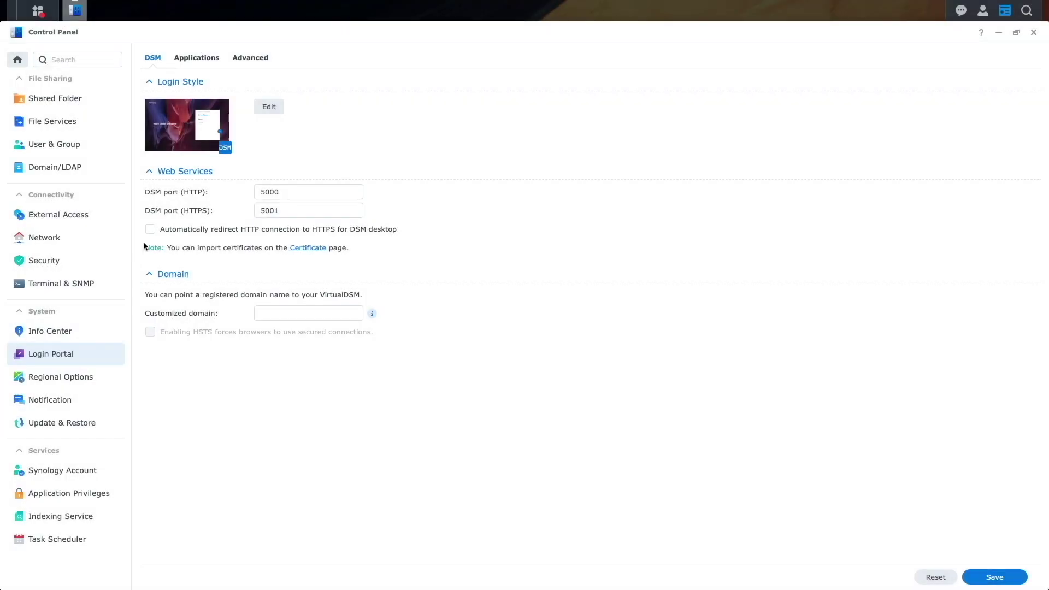
click(991, 574)
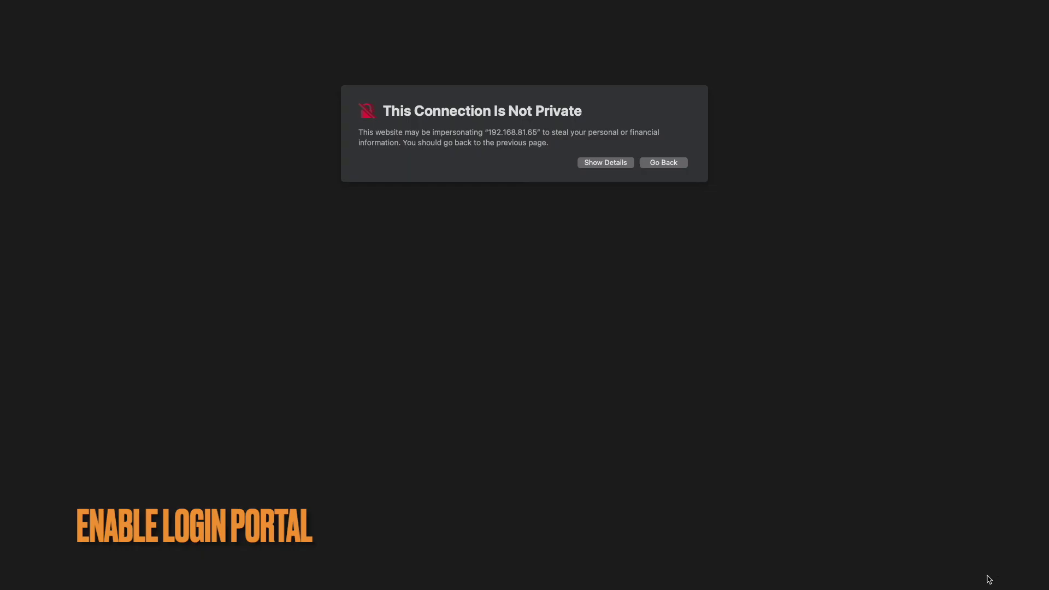
click(605, 162)
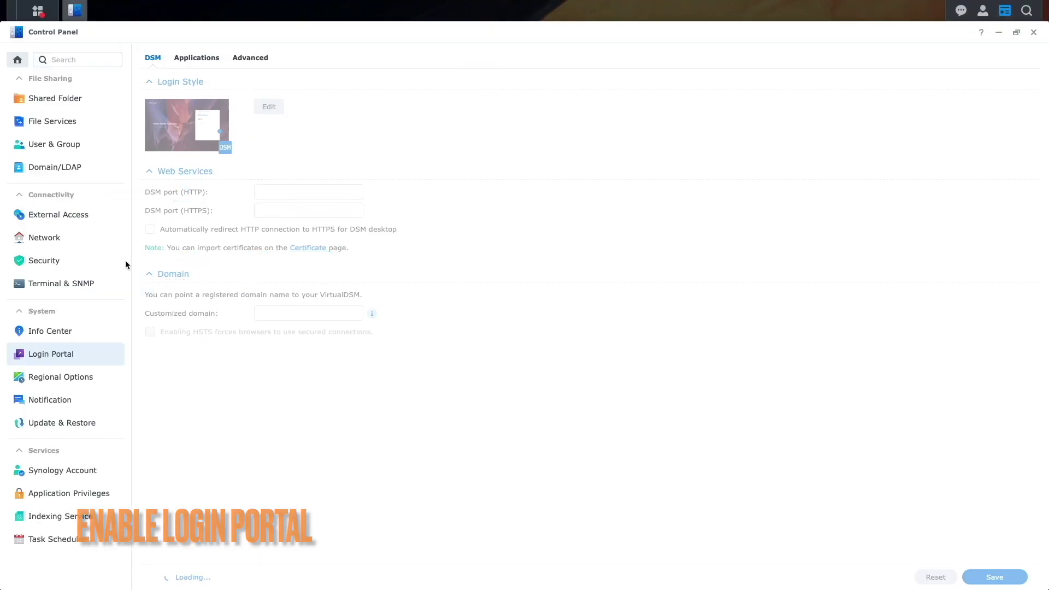
Review the Synology Contacts application privileges, discarding the trial per-user changes
click(101, 497)
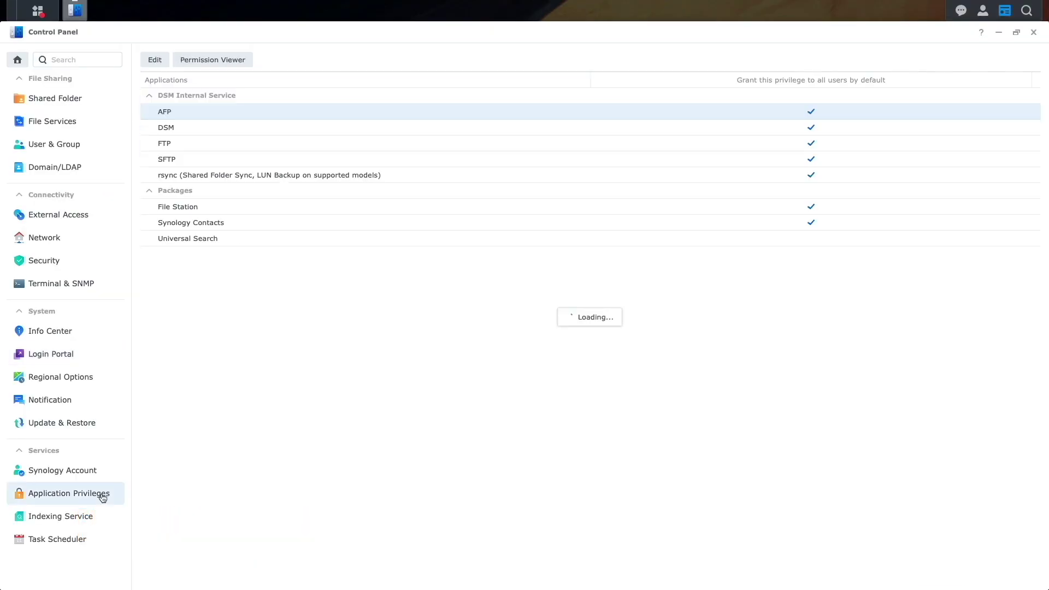
click(194, 222)
click(155, 60)
click(408, 215)
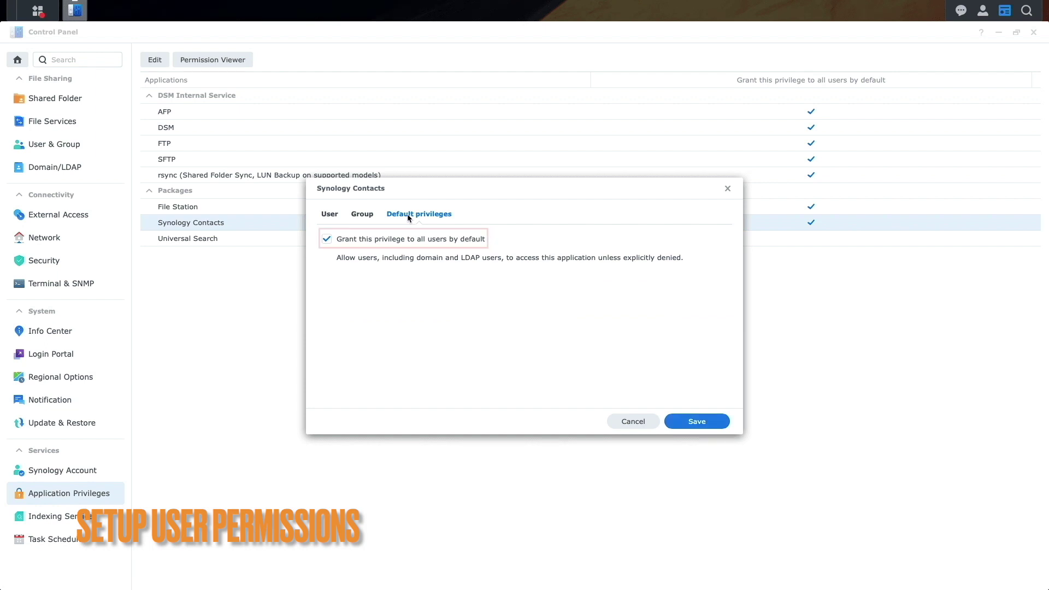
click(326, 239)
click(330, 214)
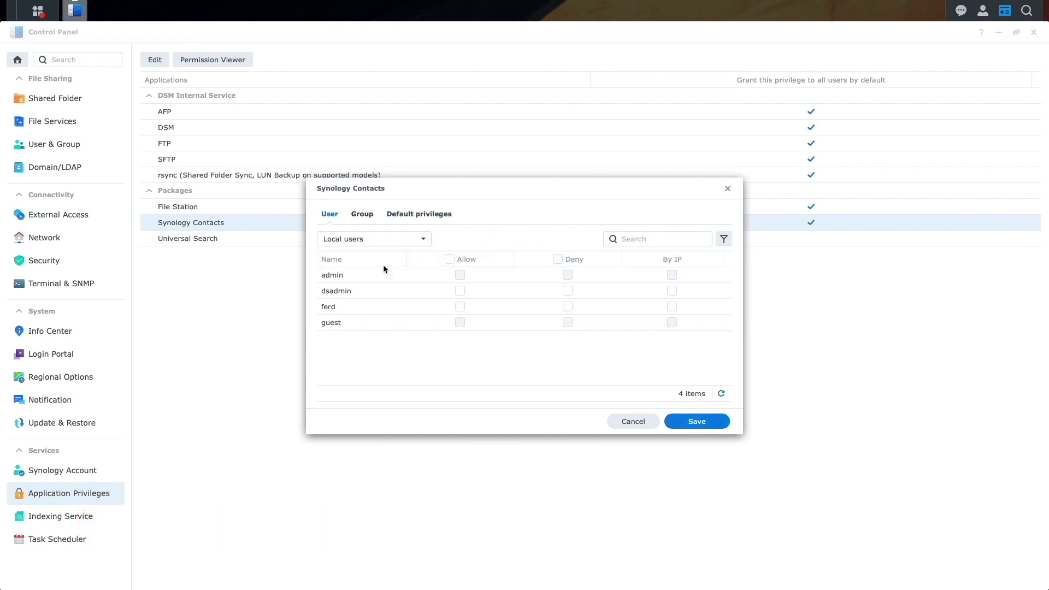
click(460, 306)
key(Escape)
click(460, 322)
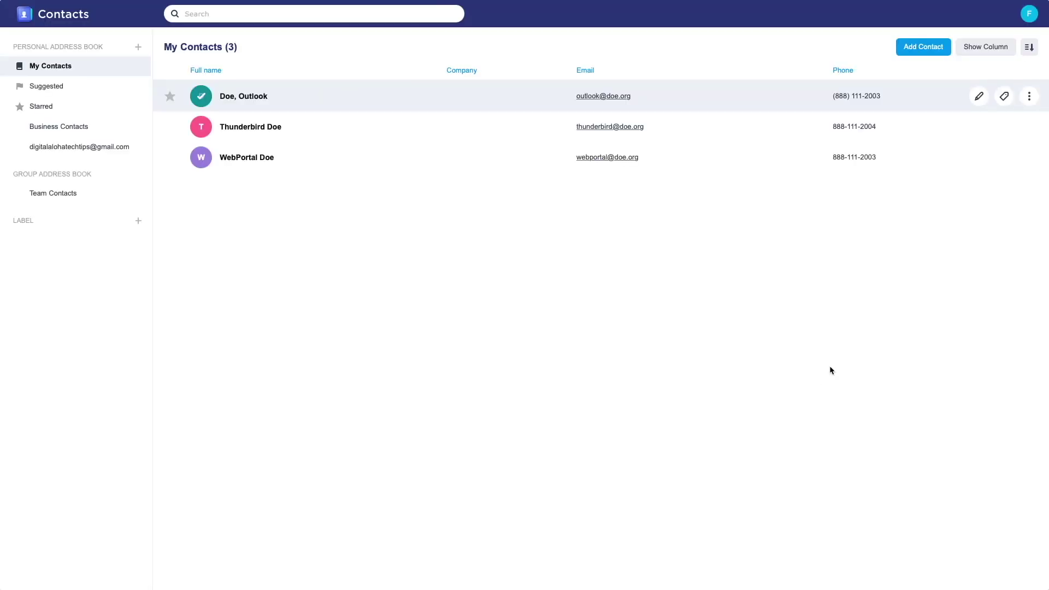
In Contacts Settings' Address Book tab, uncheck Display for Team Contacts and the Gmail book
click(1026, 16)
click(1010, 37)
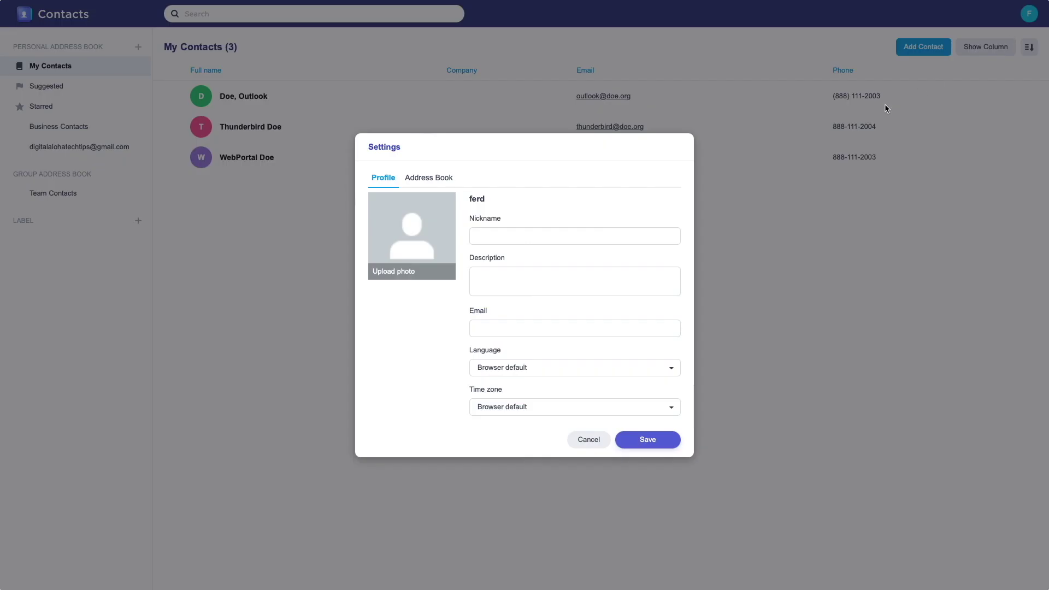
click(440, 178)
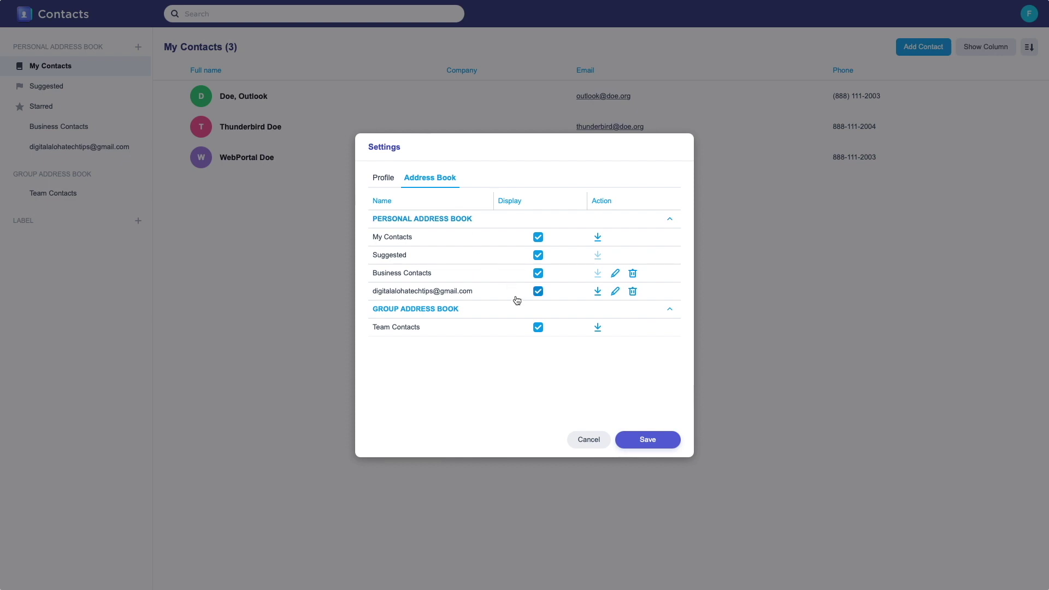
click(538, 328)
click(538, 293)
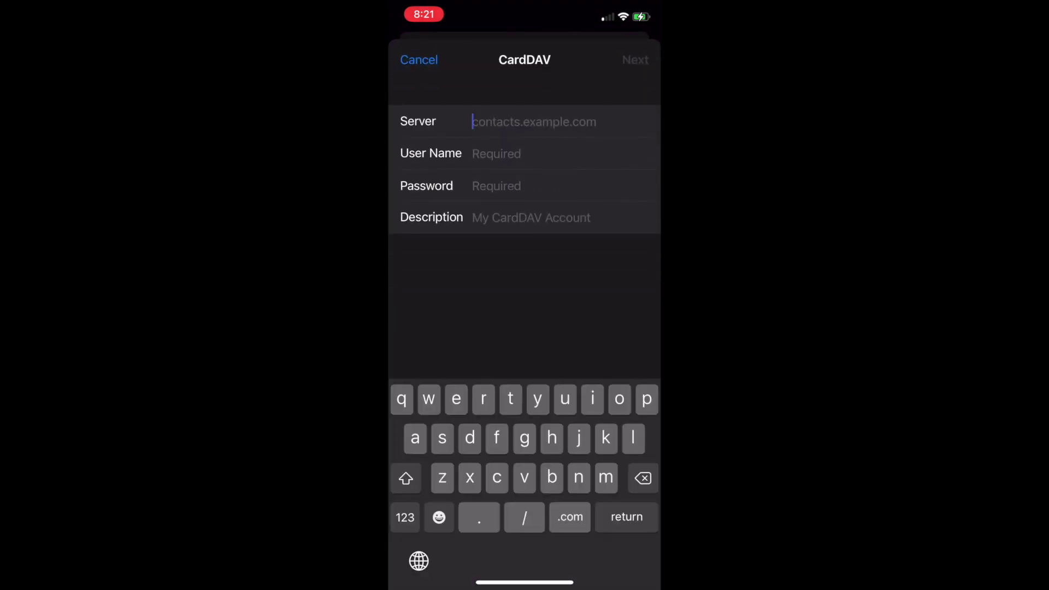
Paste the copied Synology Contacts URL into the CardDAV account's Server field
click(490, 88)
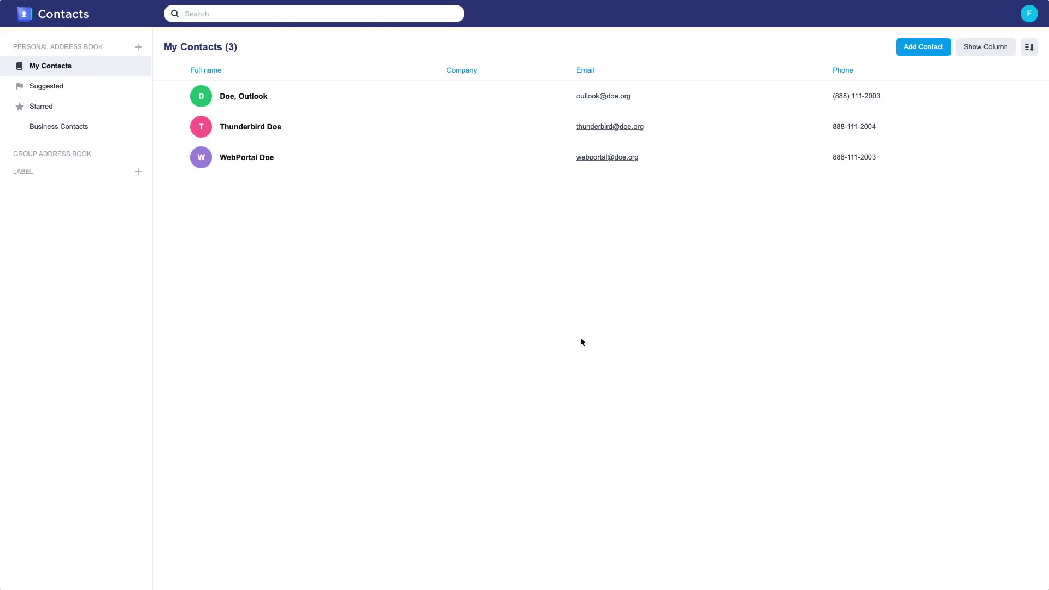
Copy the iOS server URL from the My Contacts CardDAV account details
click(137, 68)
click(147, 121)
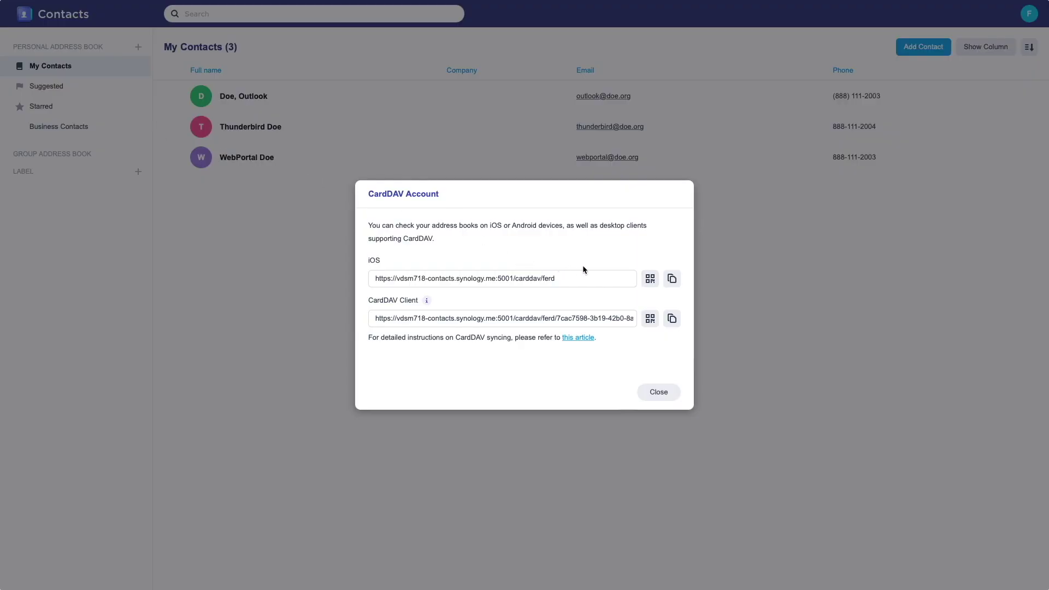
click(674, 281)
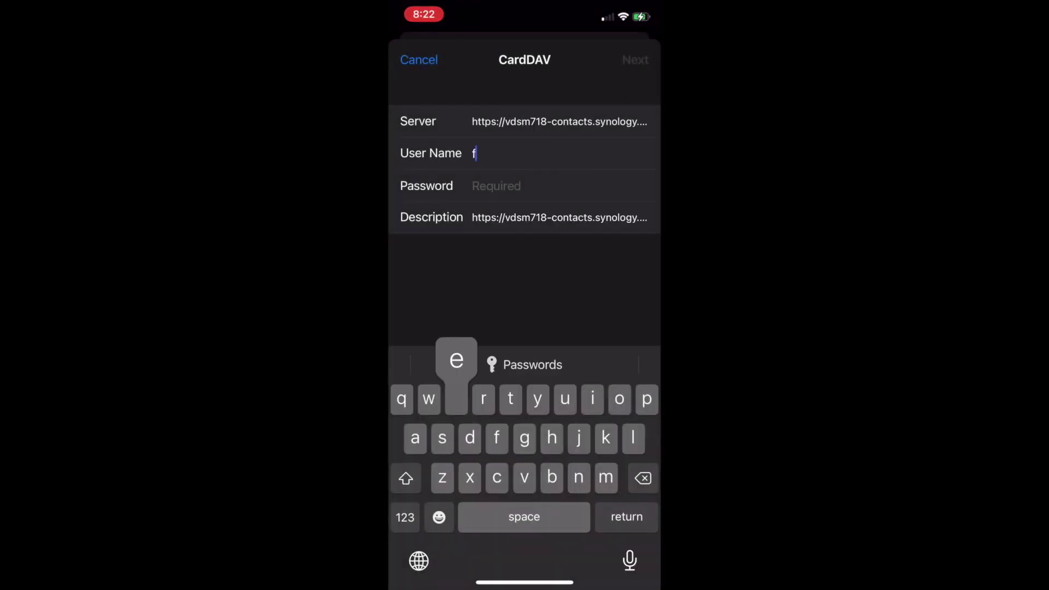
Enter user ferd, trim the description to vdsm718-contacts, and submit for verification
text(erd)
click(559, 217)
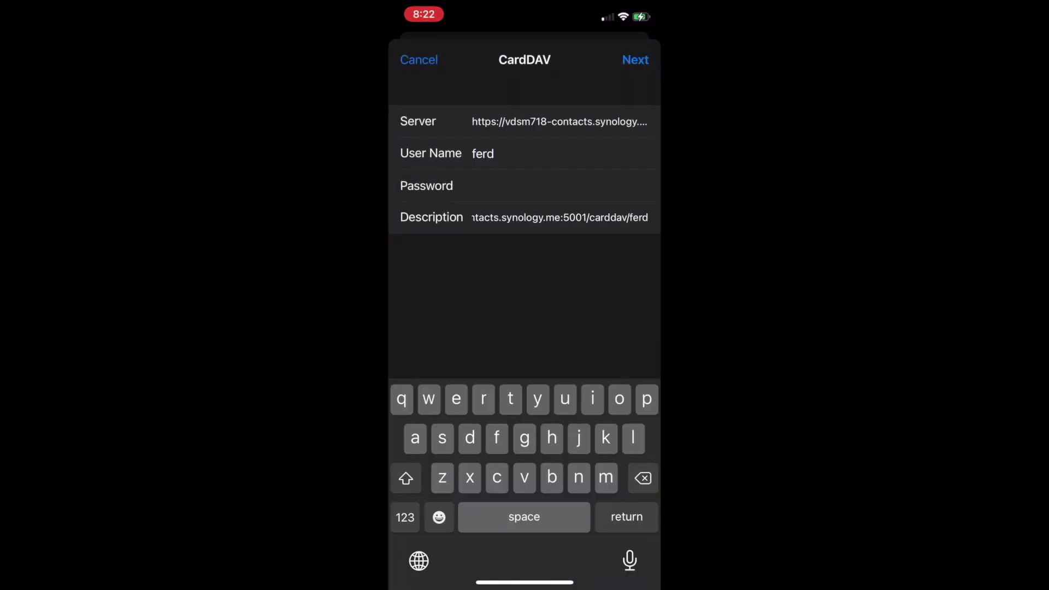
key(BackSpace)
key(BackSpace)
key(BackSpace)
key(BackSpace)
key(BackSpace)
key(BackSpace)
key(BackSpace)
key(BackSpace)
key(BackSpace)
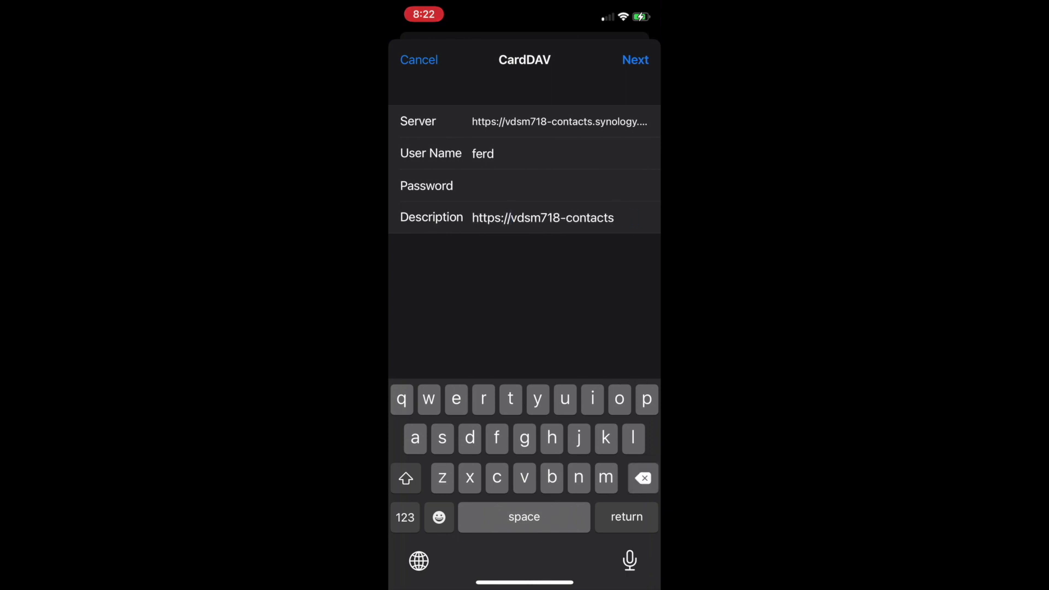
key(BackSpace)
key(BackSpace)
key(BackSpace)
click(635, 60)
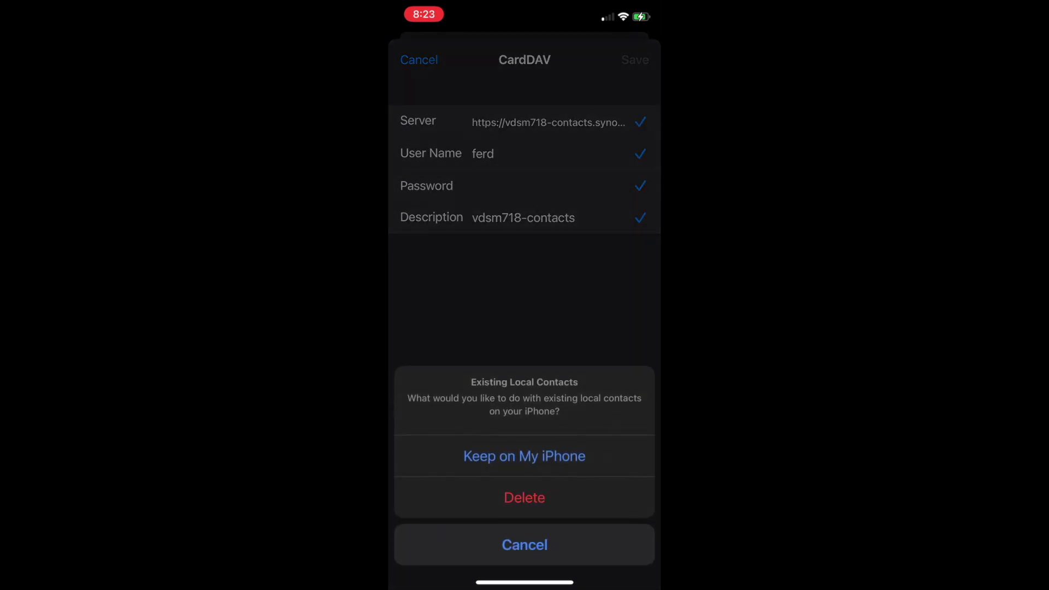
Keep local contacts, then hide the All Gmail and All iPhone groups in Contacts
click(524, 456)
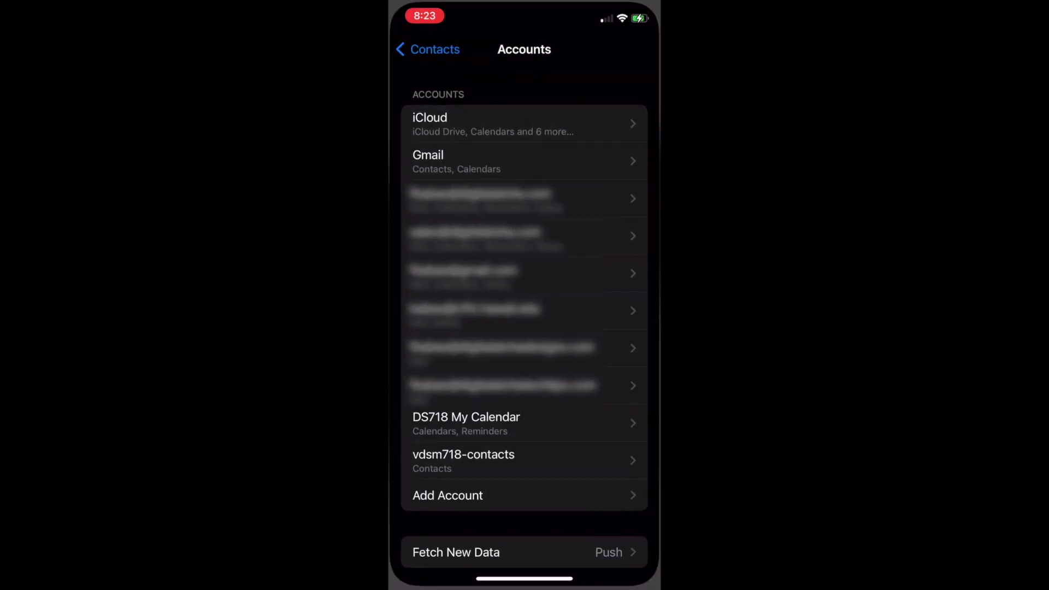
drag(524, 582, 524, 328)
drag(524, 273, 525, 437)
text(cont)
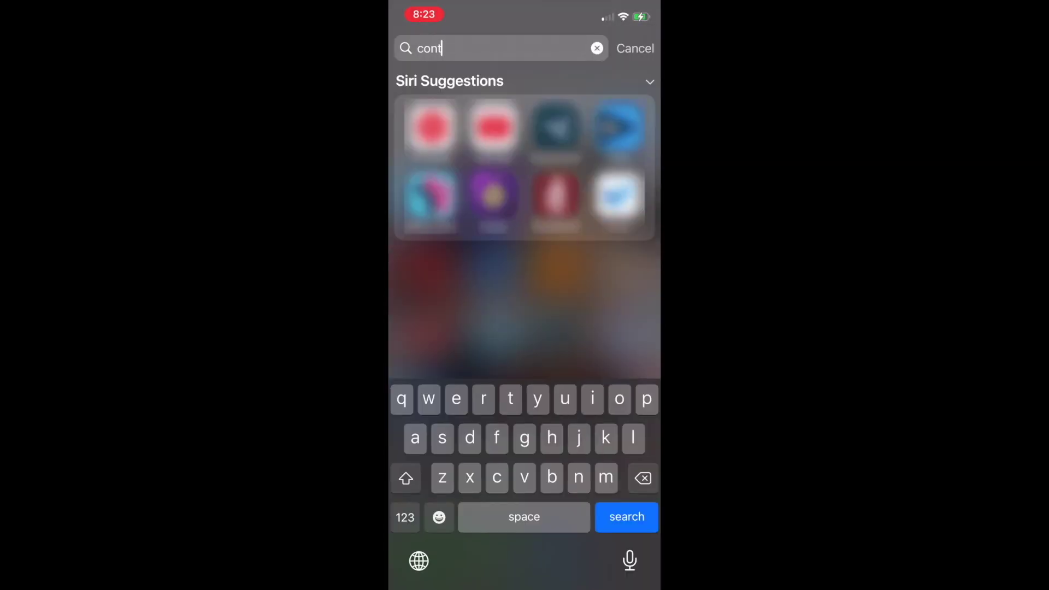
text(acts)
key(Return)
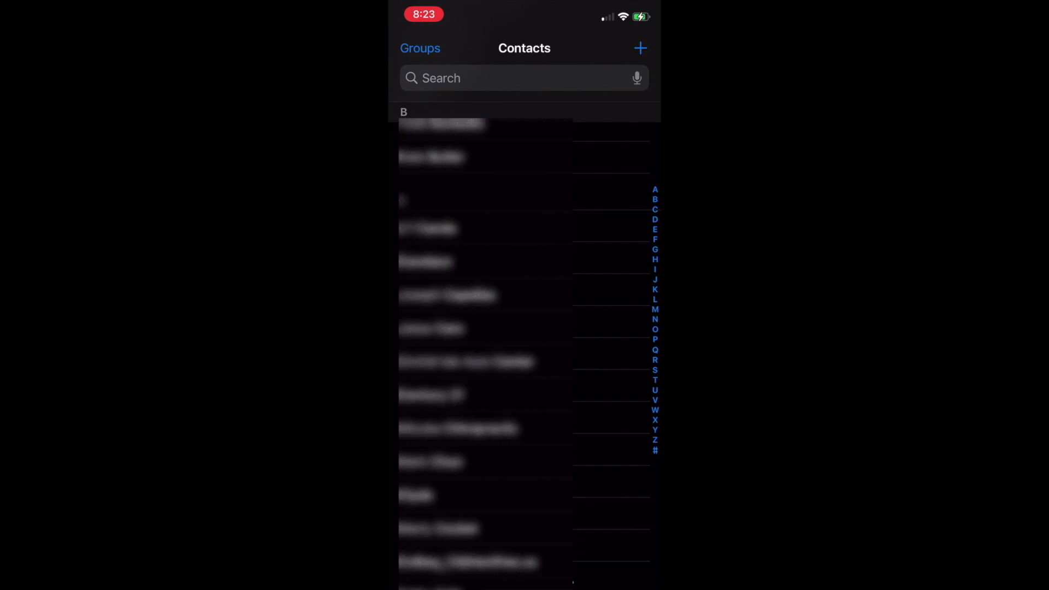
click(420, 48)
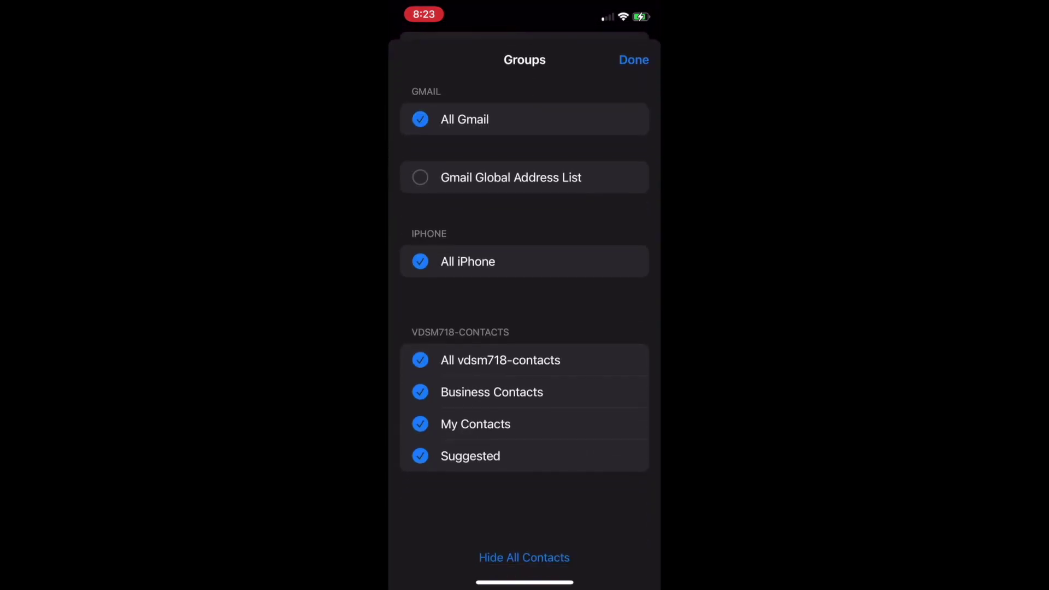
click(420, 119)
click(420, 262)
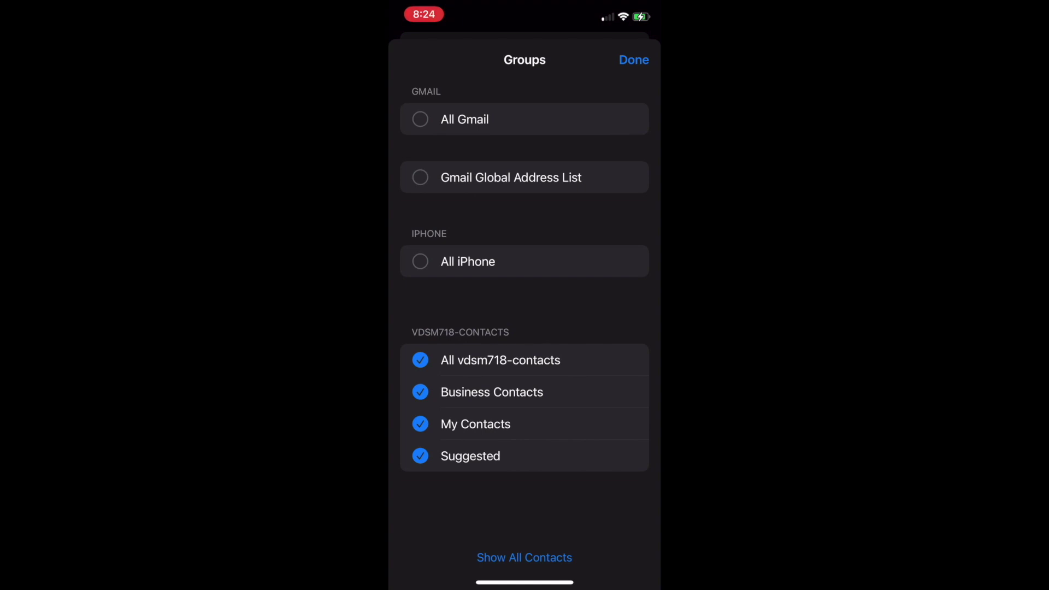
click(634, 60)
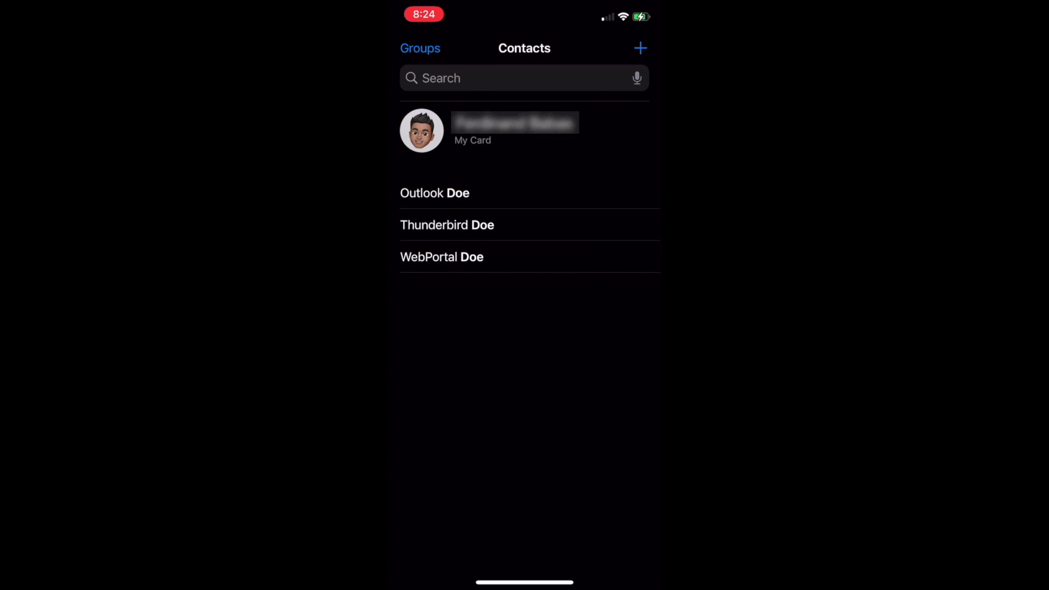
click(640, 48)
text(IOS Doe)
click(452, 269)
text(888) 111-)
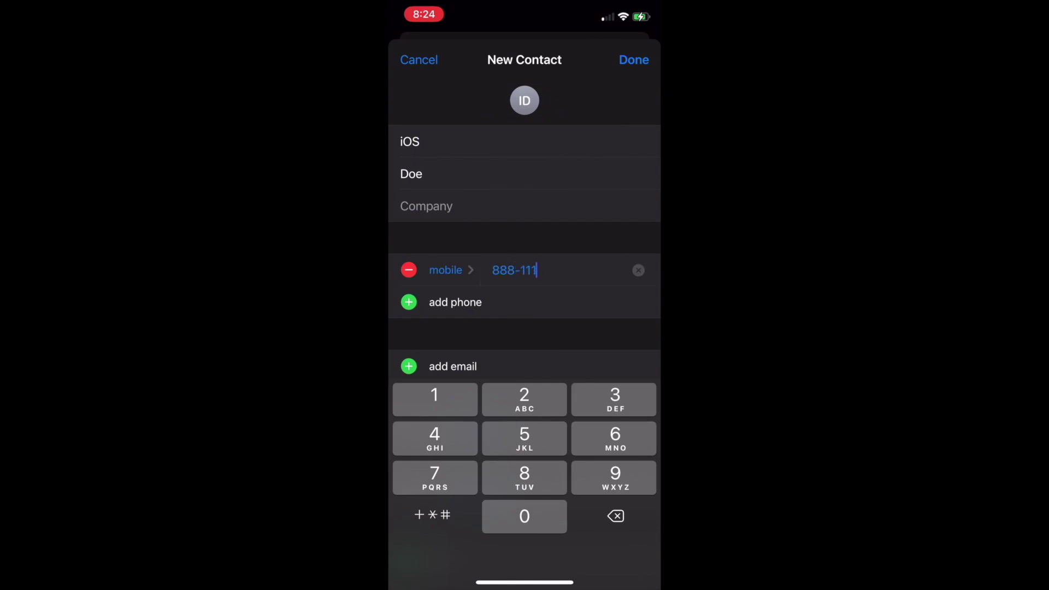
text(2005)
click(453, 366)
click(634, 59)
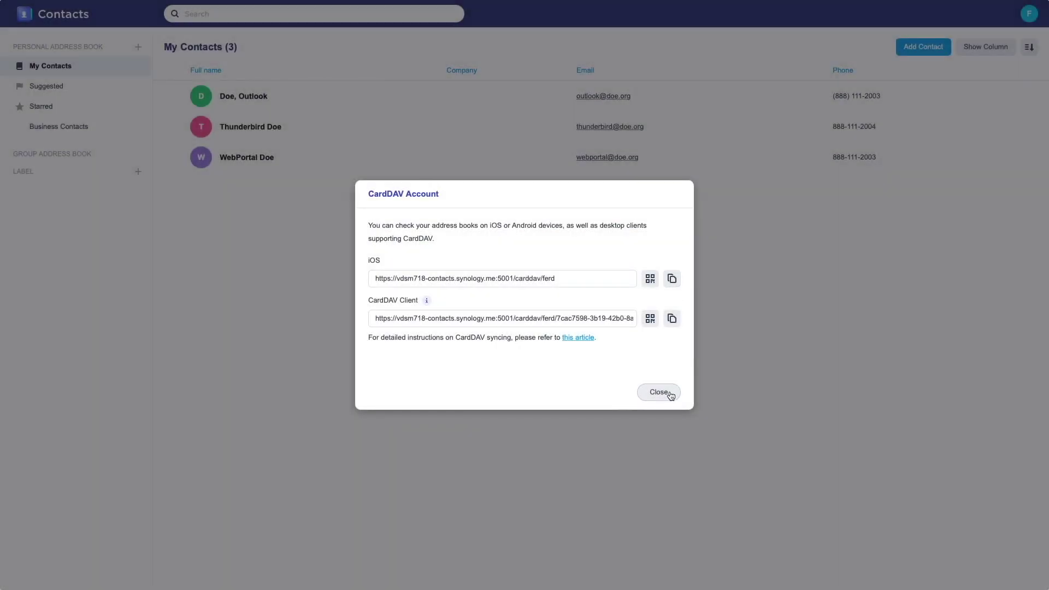
click(658, 393)
mouse_move(525, 2)
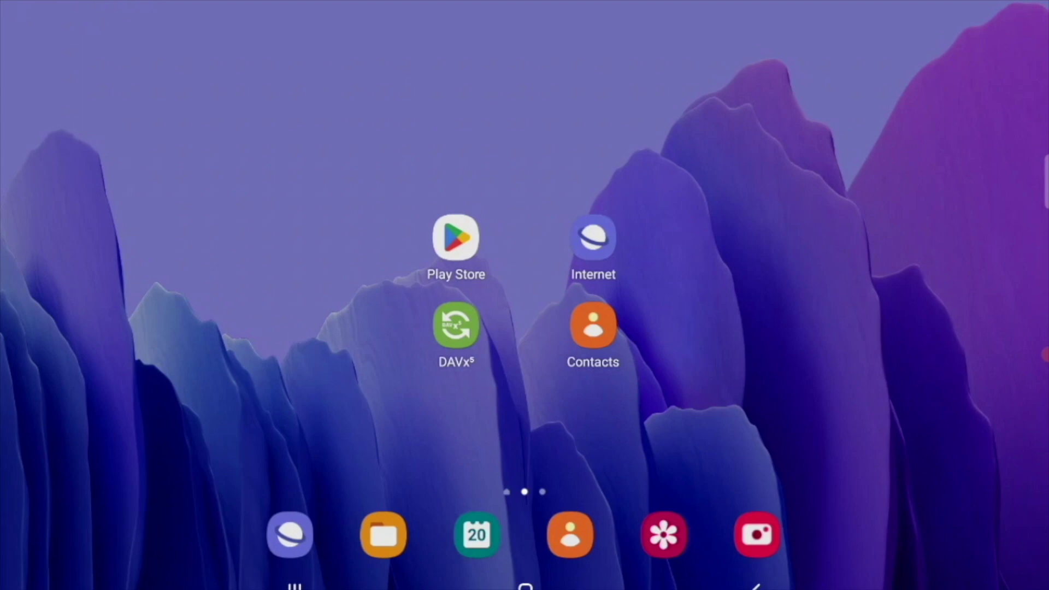
Confirm DAVx5 is installed via Play Store, then open the Synology Contacts sign-in page
click(456, 237)
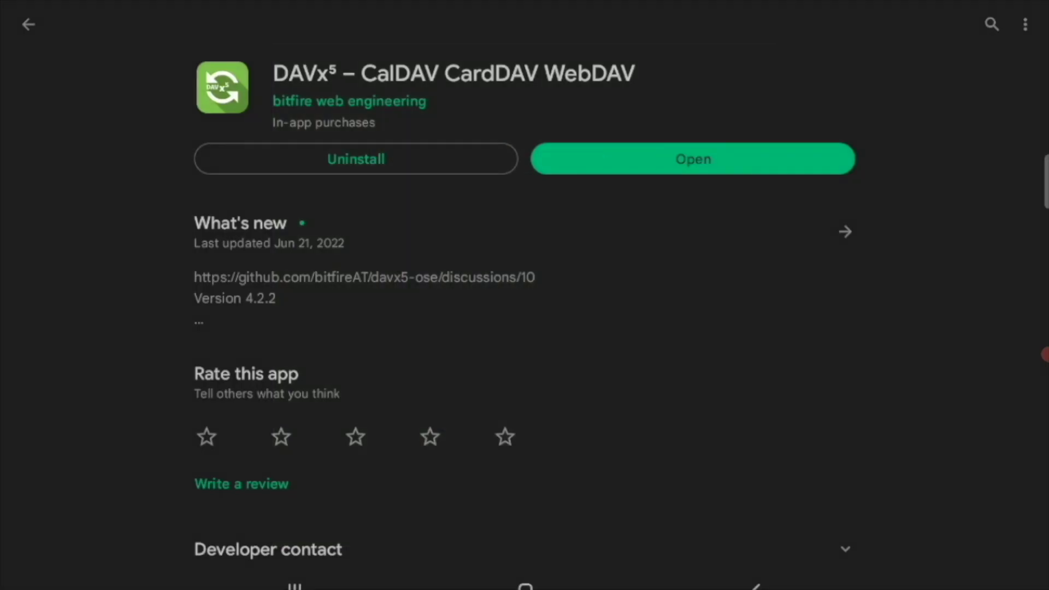
click(525, 587)
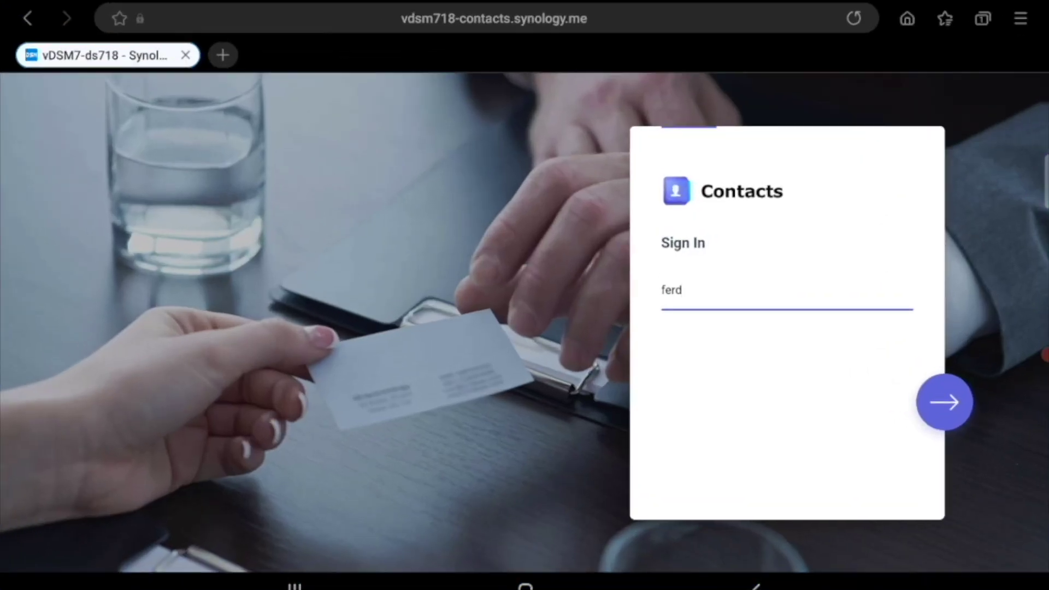
click(943, 400)
Sign in on the tablet, copy My Contacts' iOS CardDAV URL, and go home
key(Return)
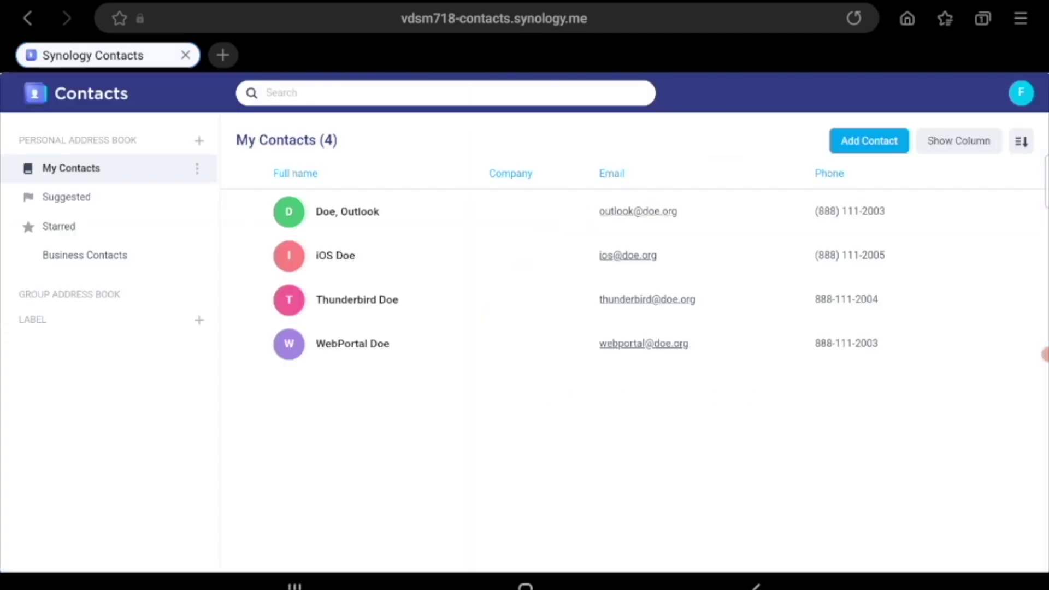
click(197, 169)
click(223, 245)
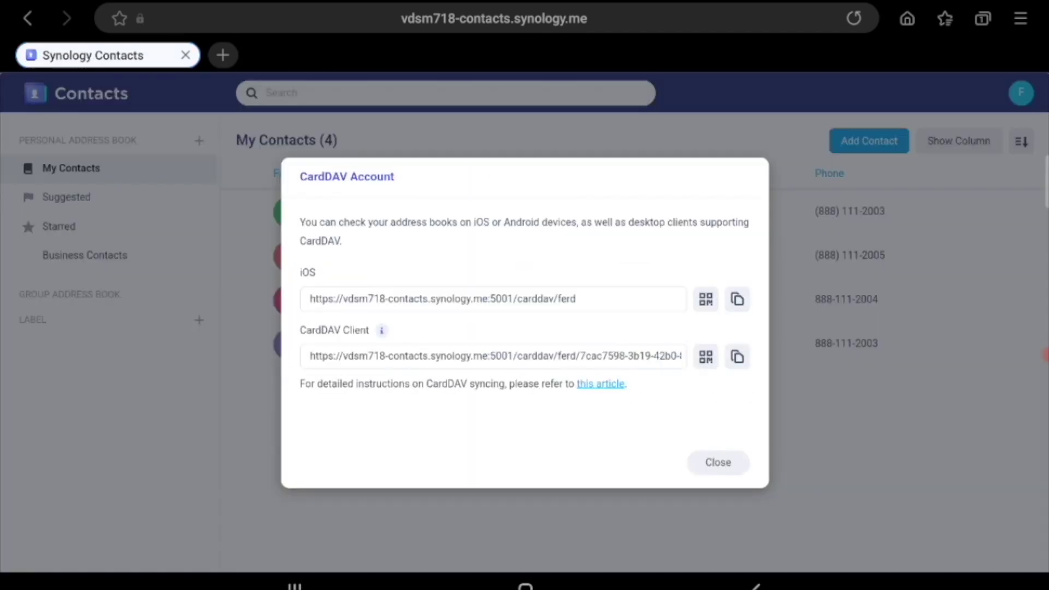
click(736, 299)
key(super)
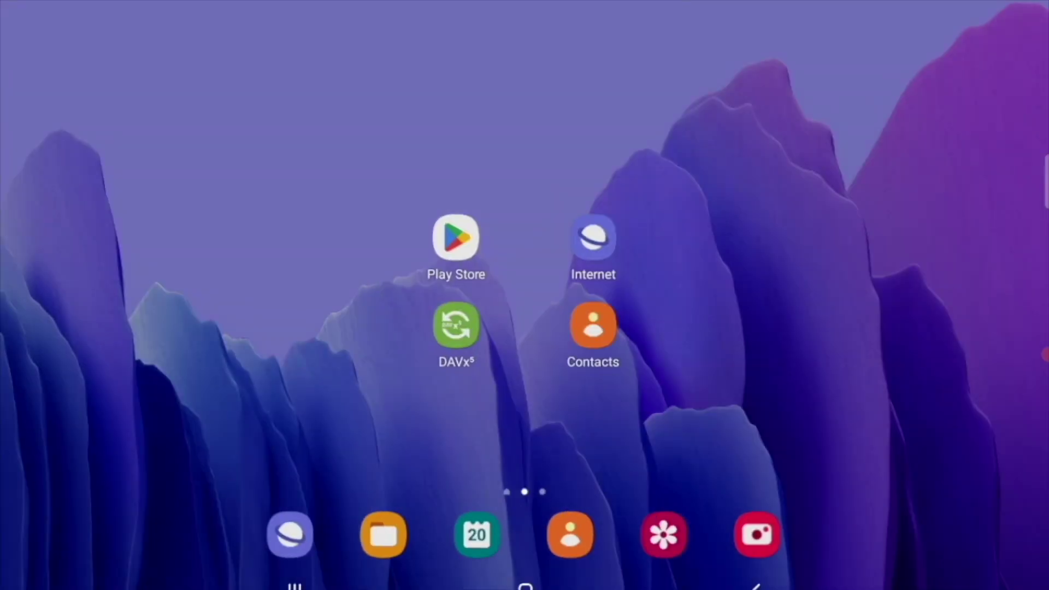
Launch DAVx5, skip the intro, and add an account using Login with URL and user name
click(456, 325)
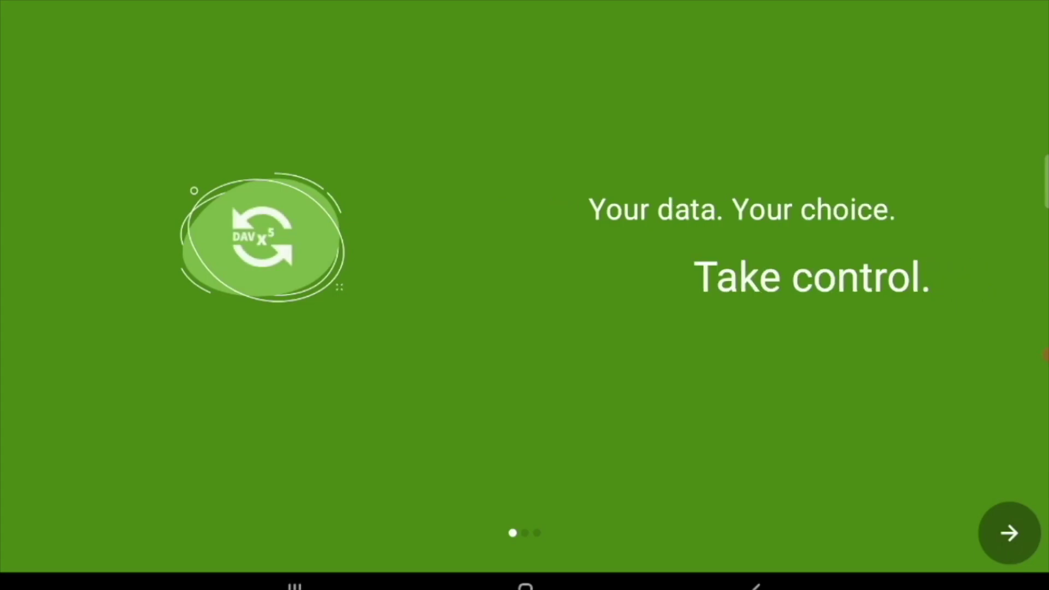
click(1009, 532)
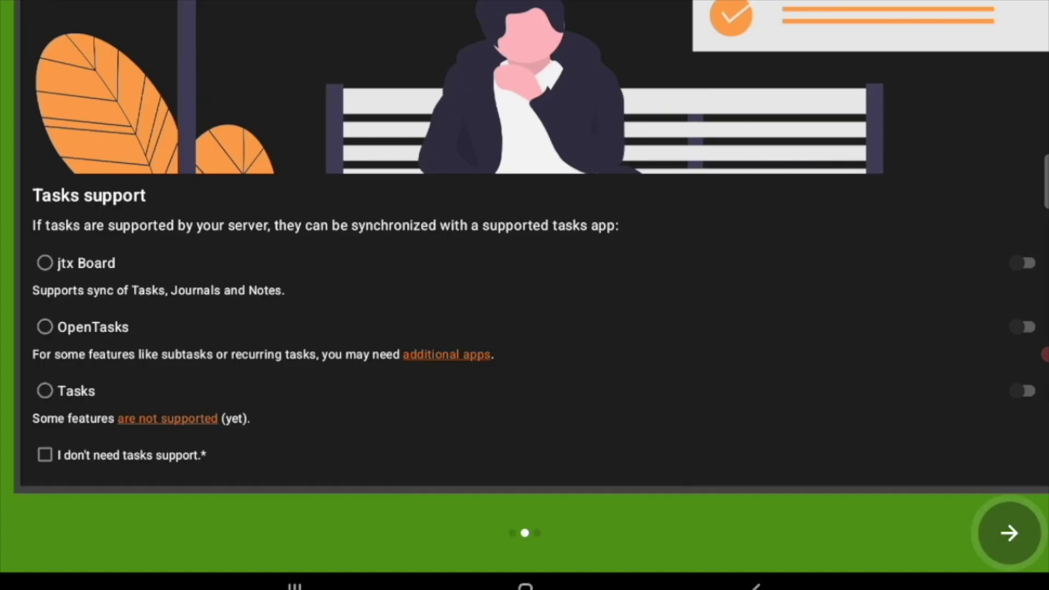
click(1009, 533)
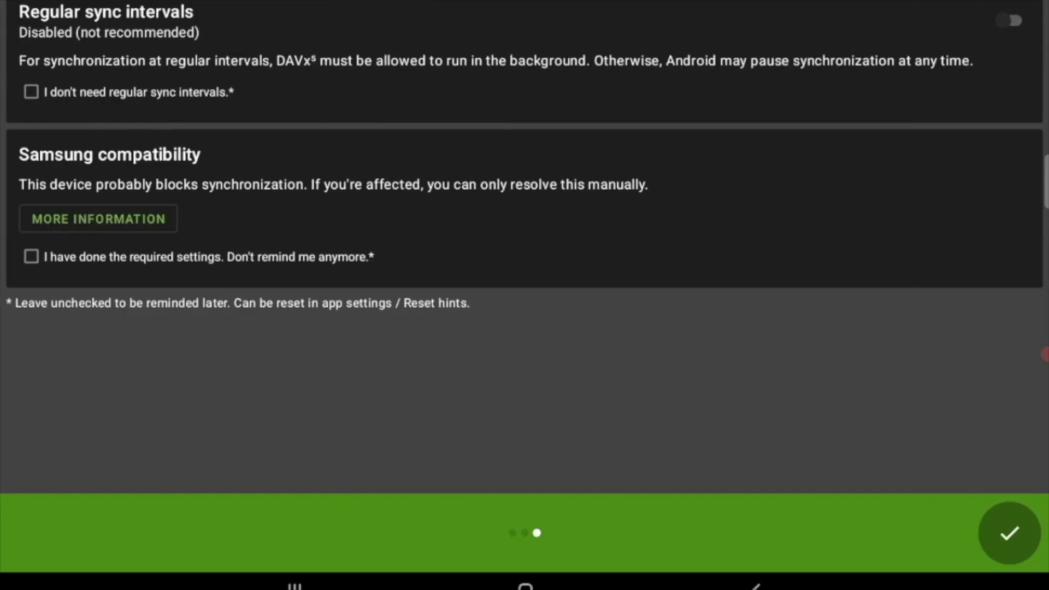
click(1009, 533)
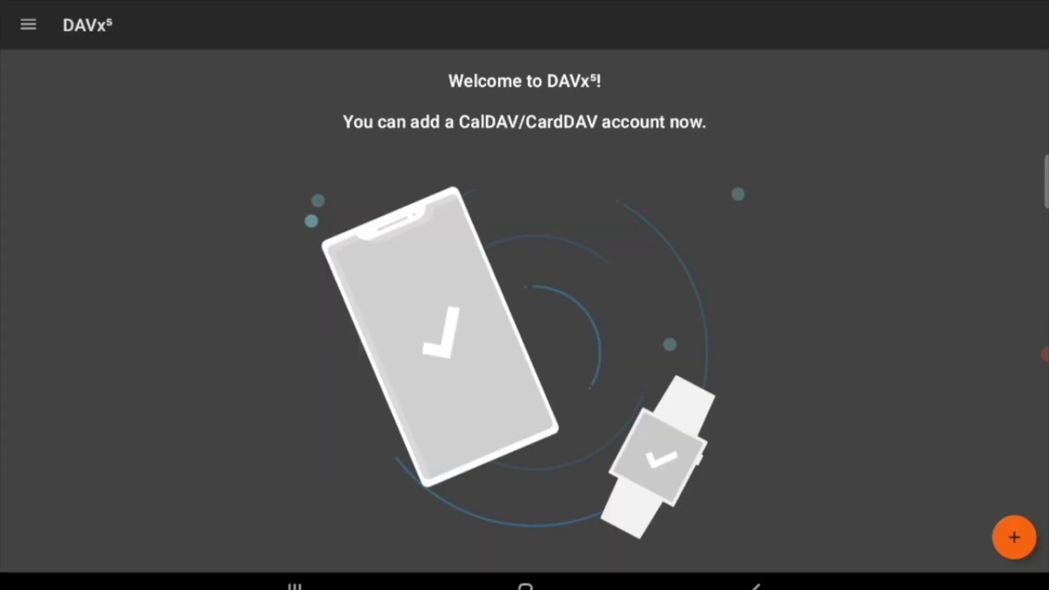
click(1014, 537)
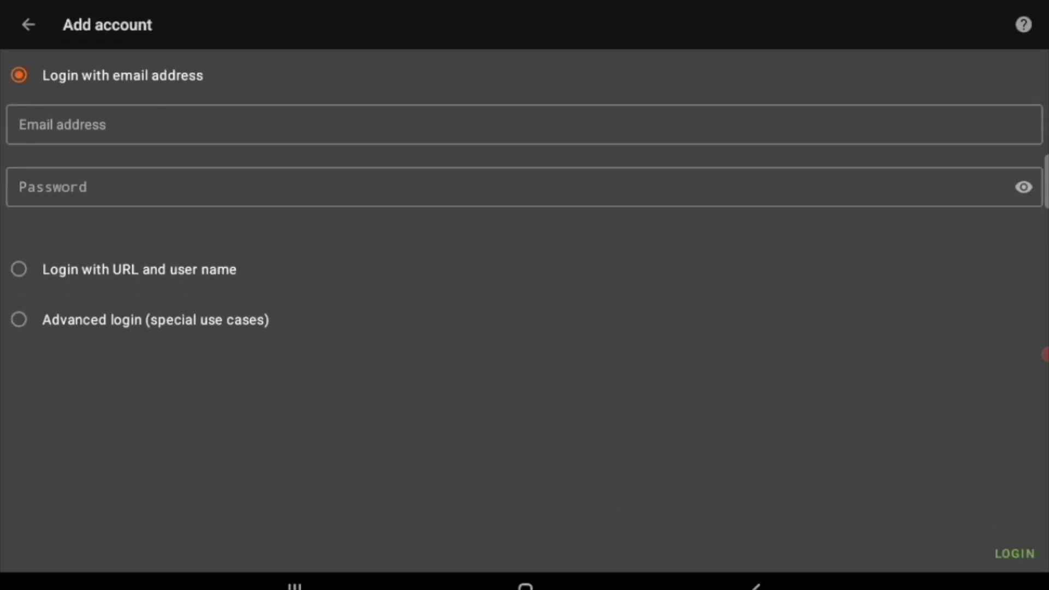
click(19, 269)
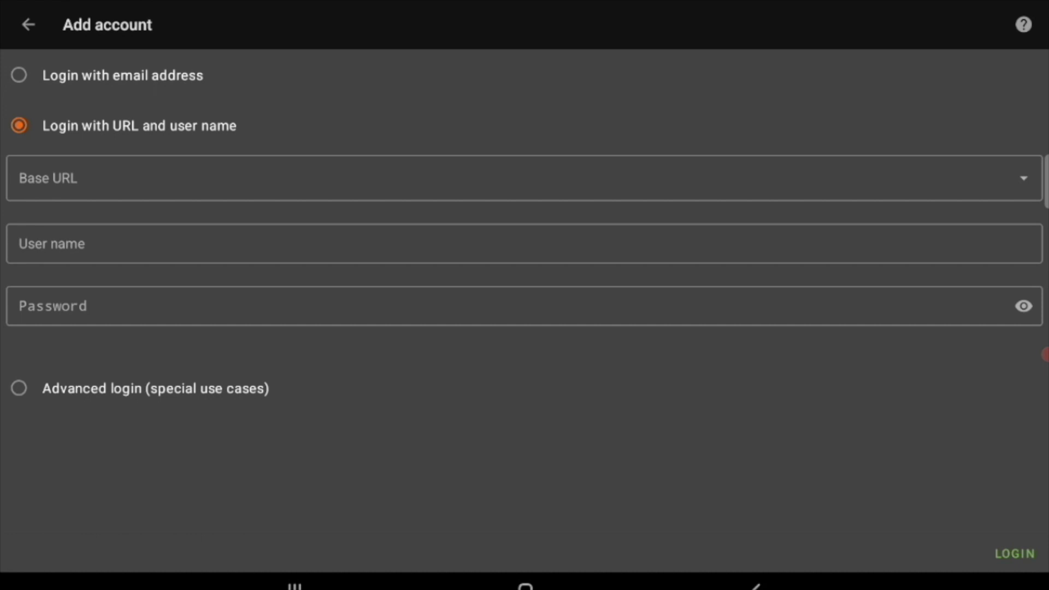
click(524, 178)
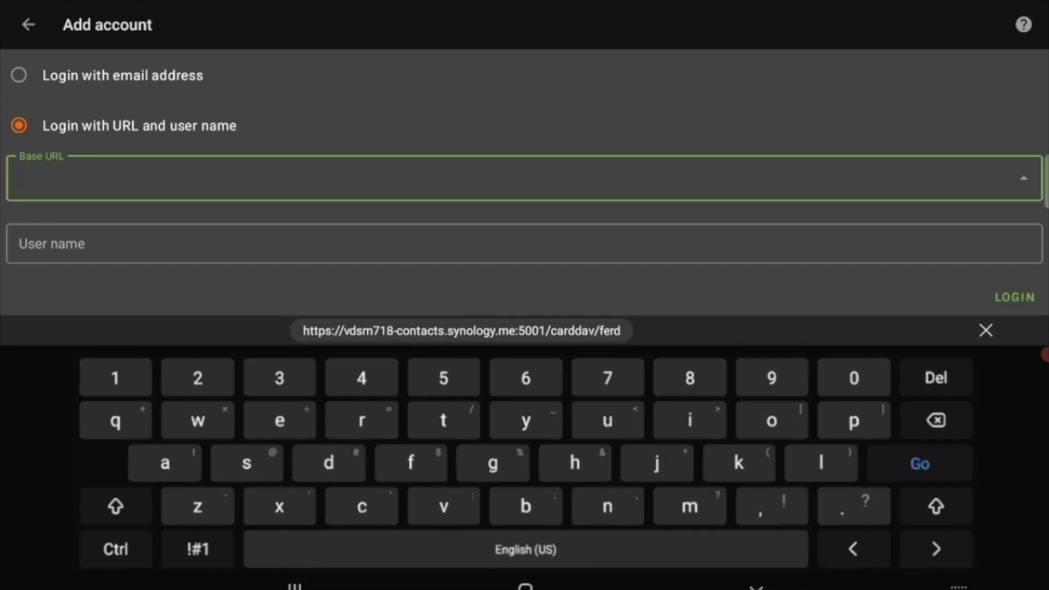
click(461, 330)
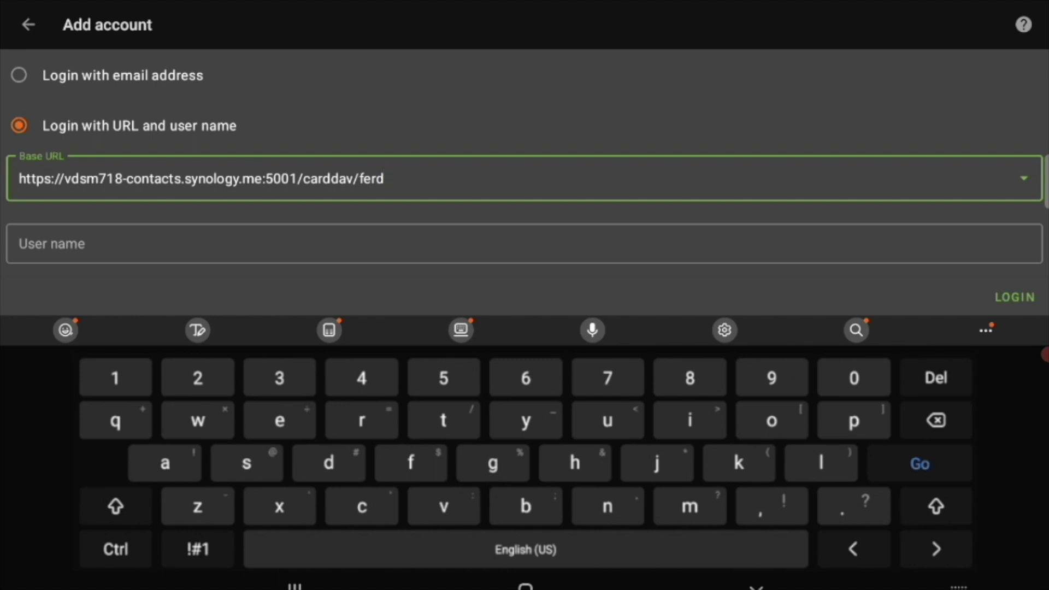
key(Tab)
text(ferd)
key(Tab)
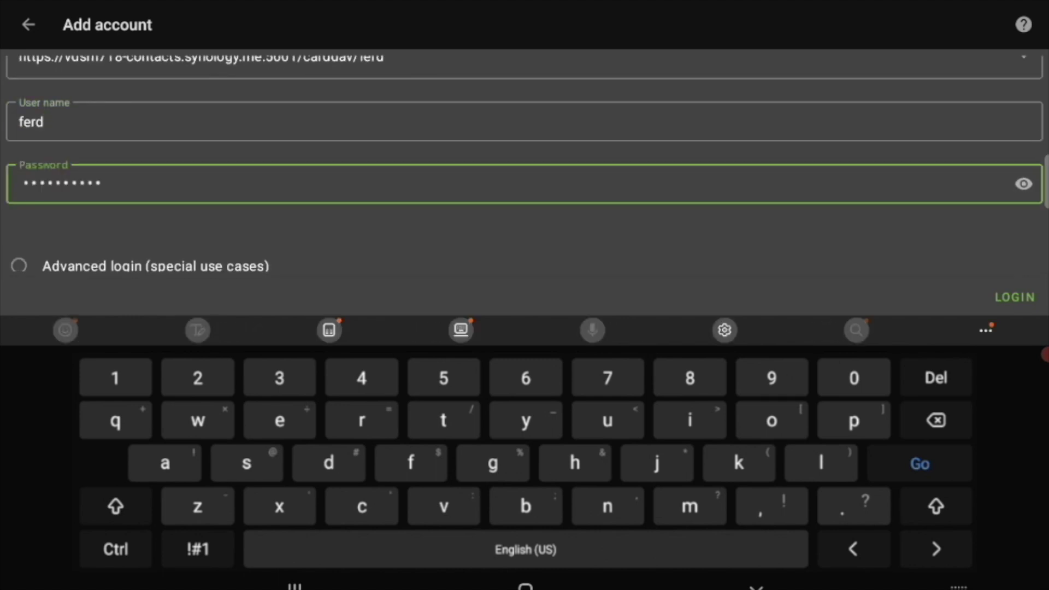
key(Return)
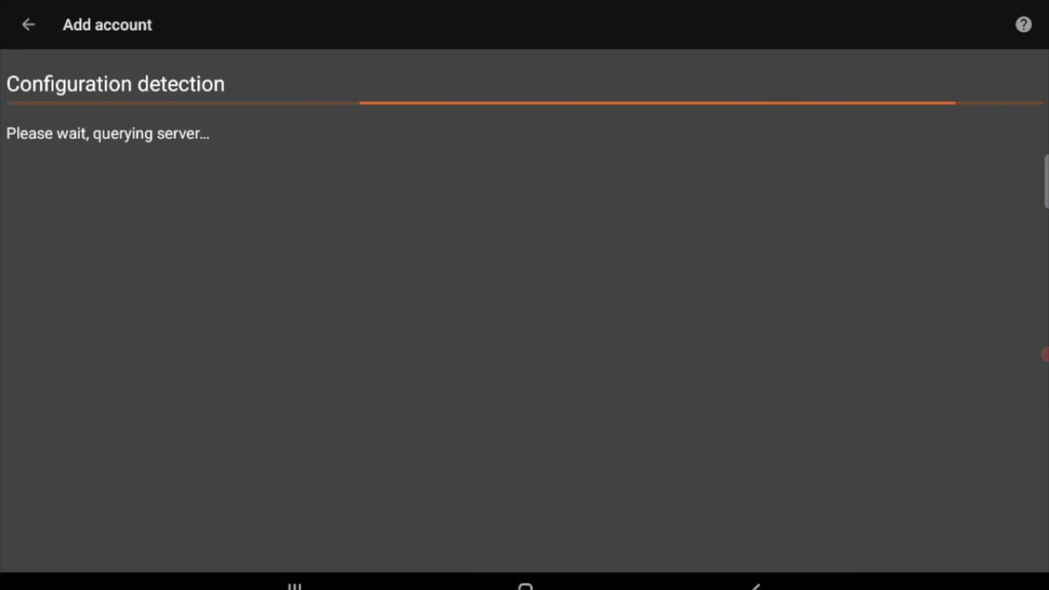
Name the new DAVx5 account 'vdsm - contacts', enable its My Contacts address book, and start syncing
key(BackSpace)
key(BackSpace)
key(BackSpace)
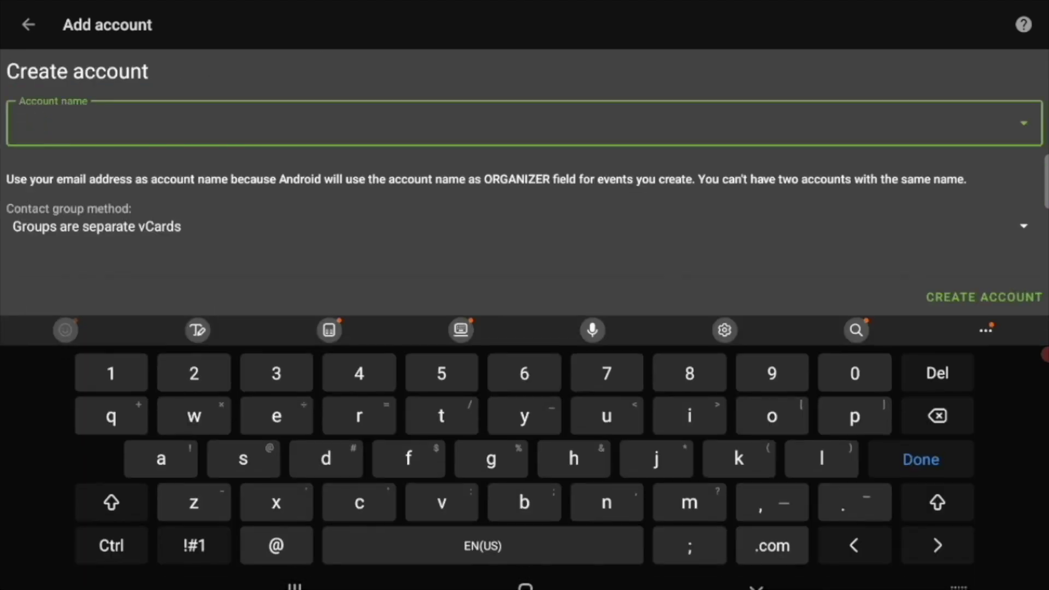
text(vdsm -)
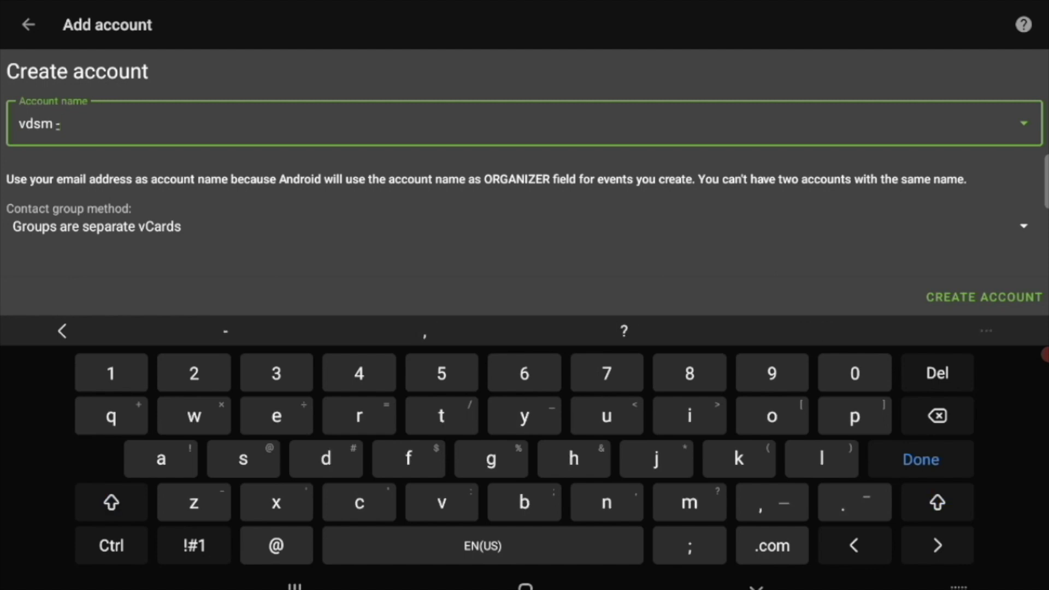
text( contacts)
key(Return)
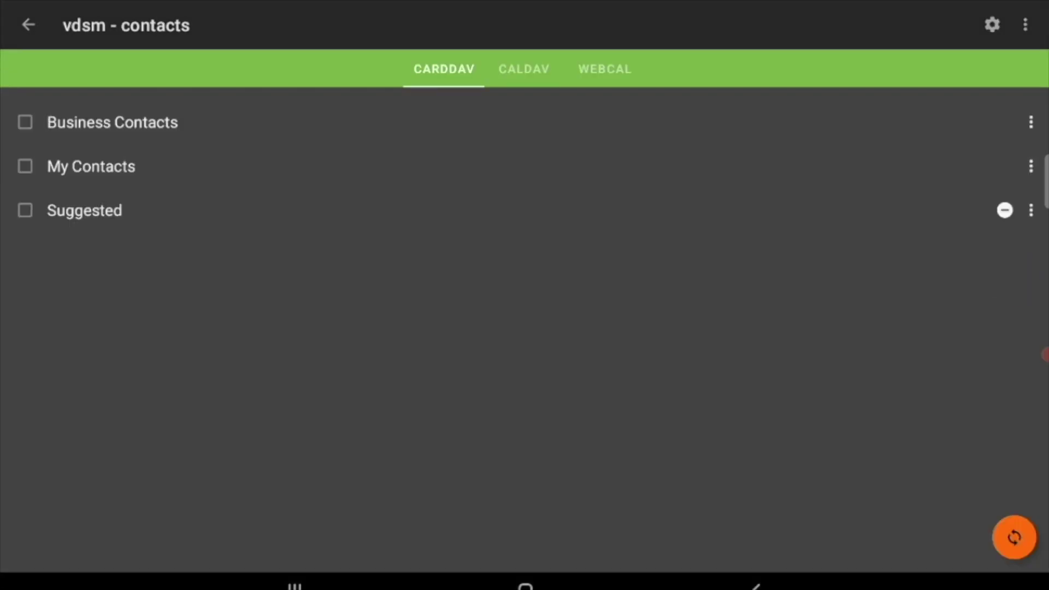
click(25, 166)
click(1013, 537)
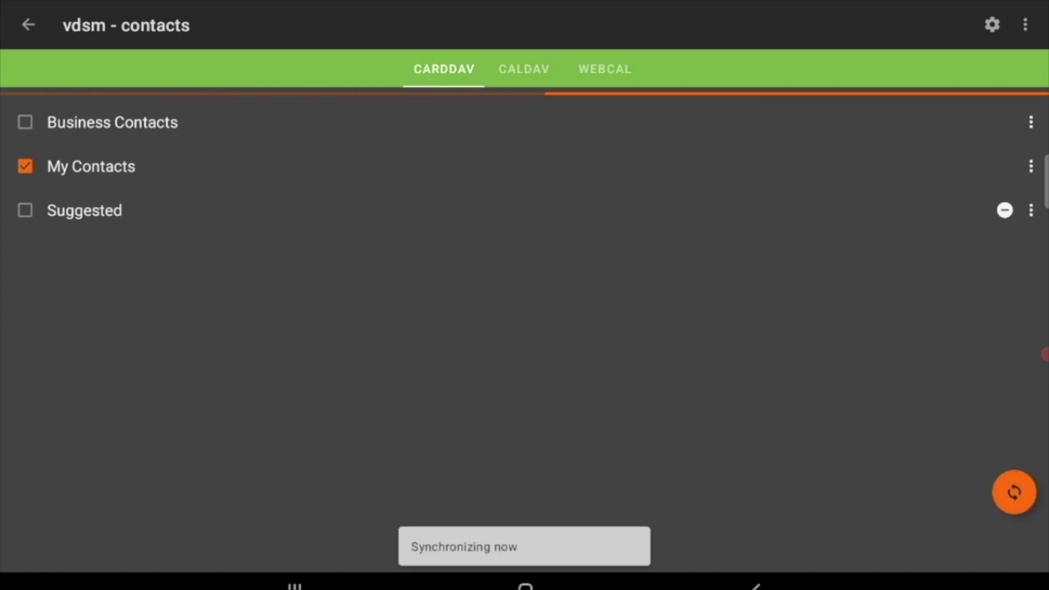
click(525, 585)
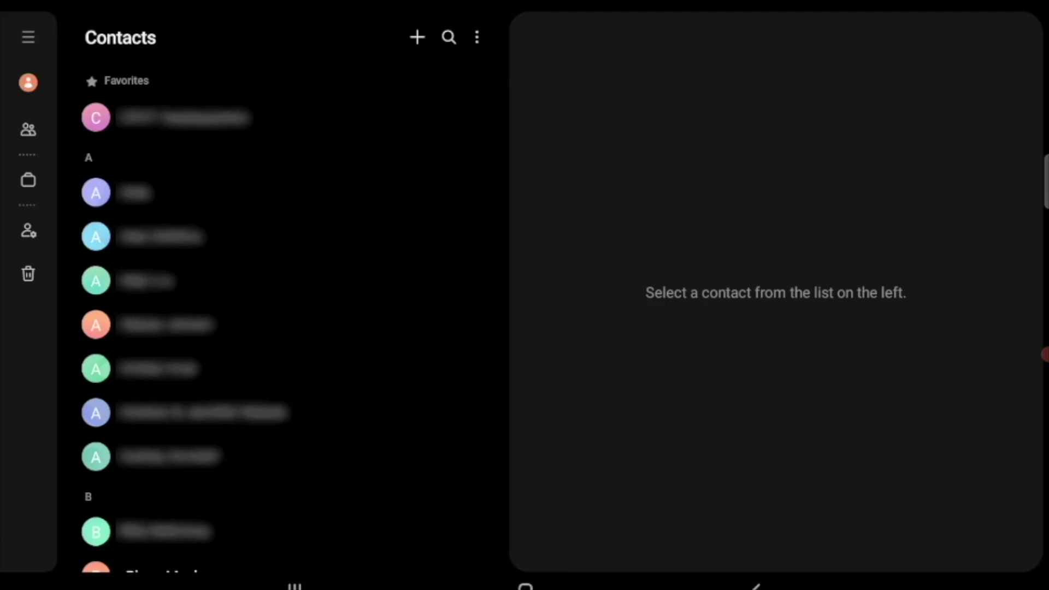
click(28, 83)
click(124, 243)
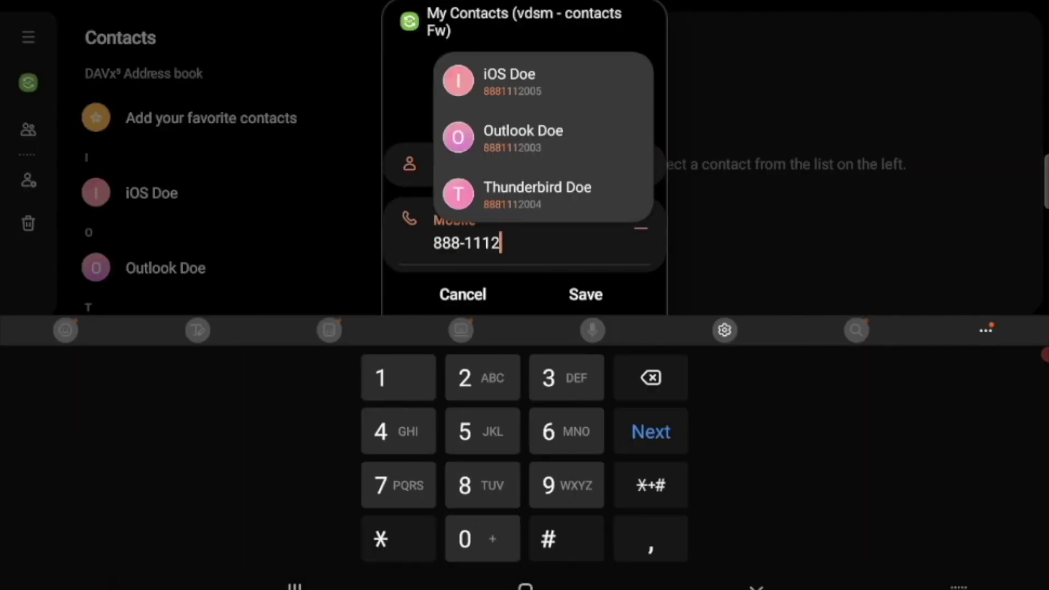
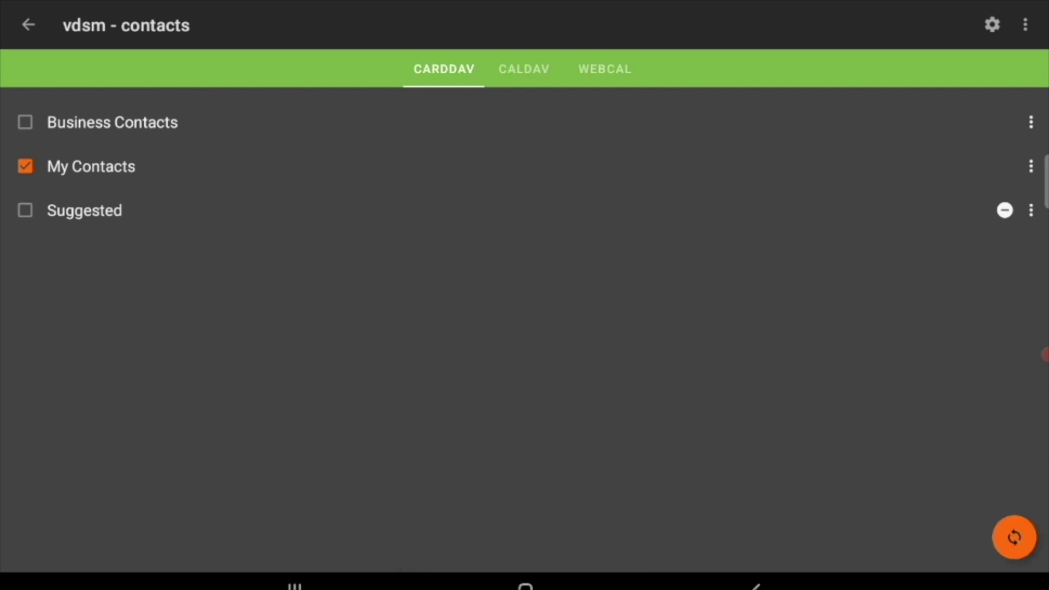
key(Home)
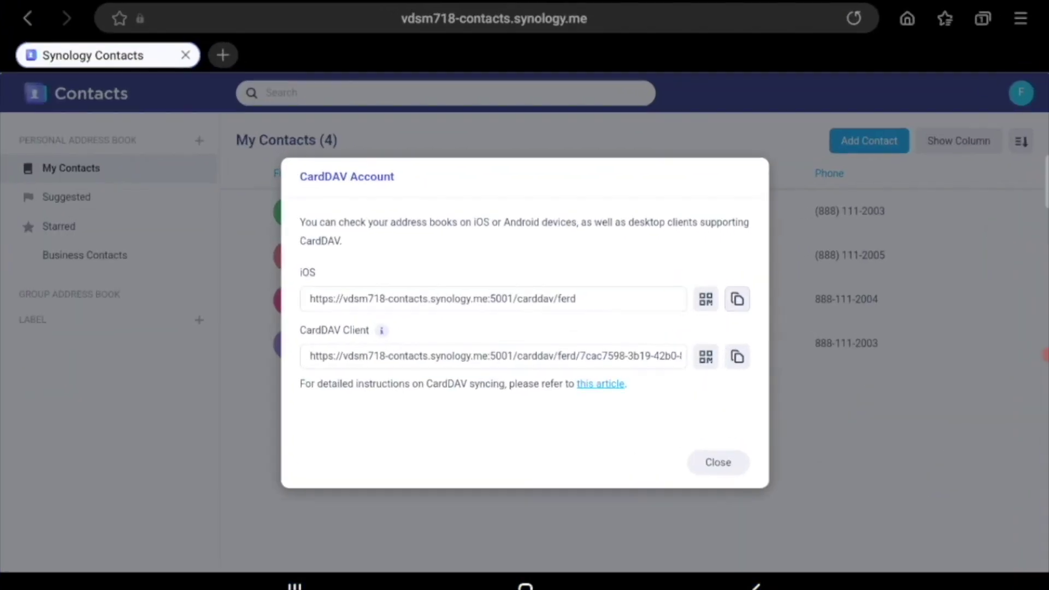